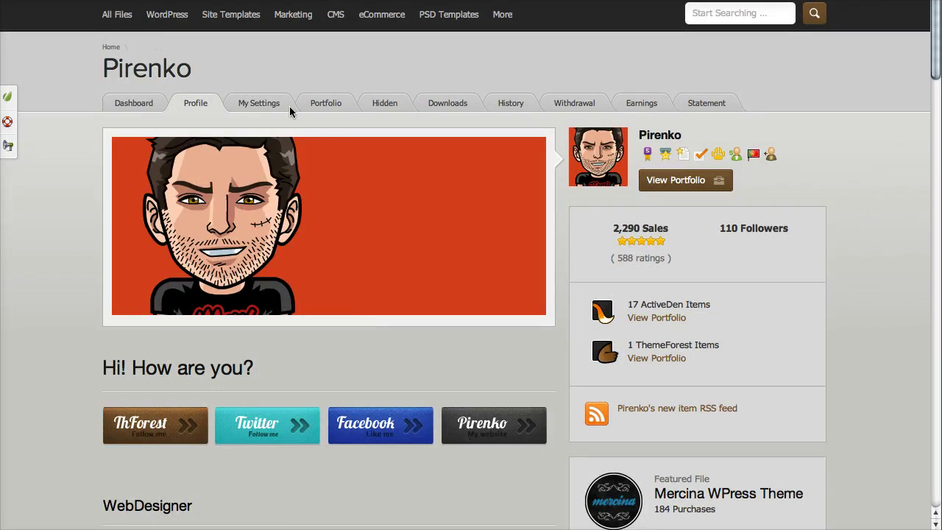
On the Pirenko ThemeForest profile, open the Downloads tab of purchased items.
left_click(462, 105)
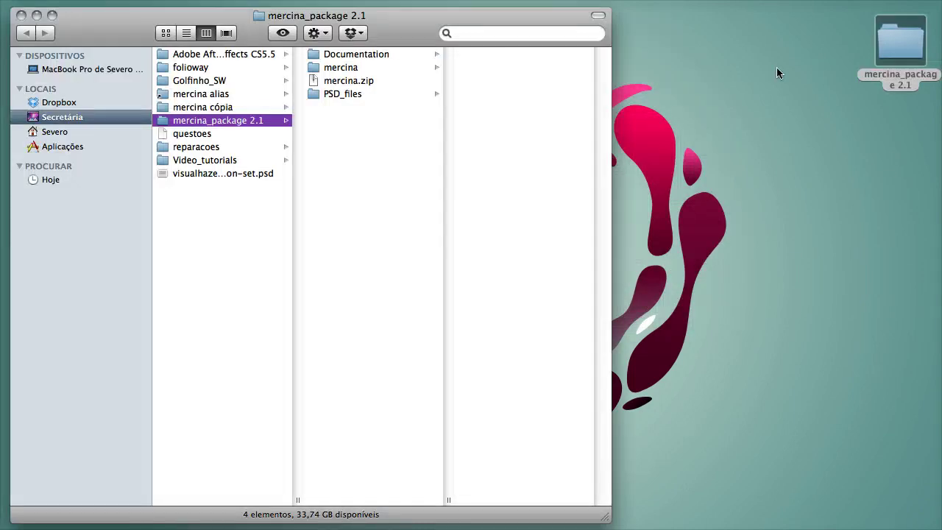
Inspect Documentation, mercina, mercina.zip and PSD_files in mercina_package 2.1, then minimize Finder.
left_click(371, 59)
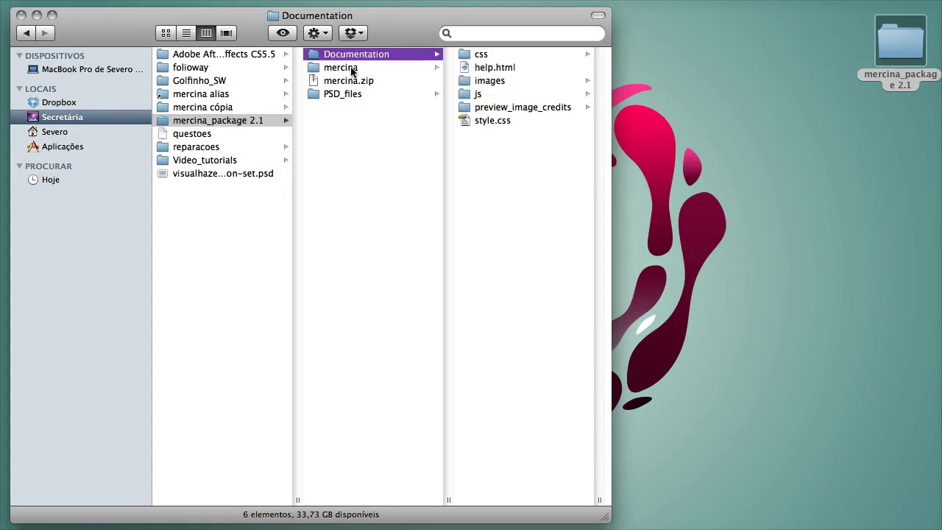
left_click(352, 72)
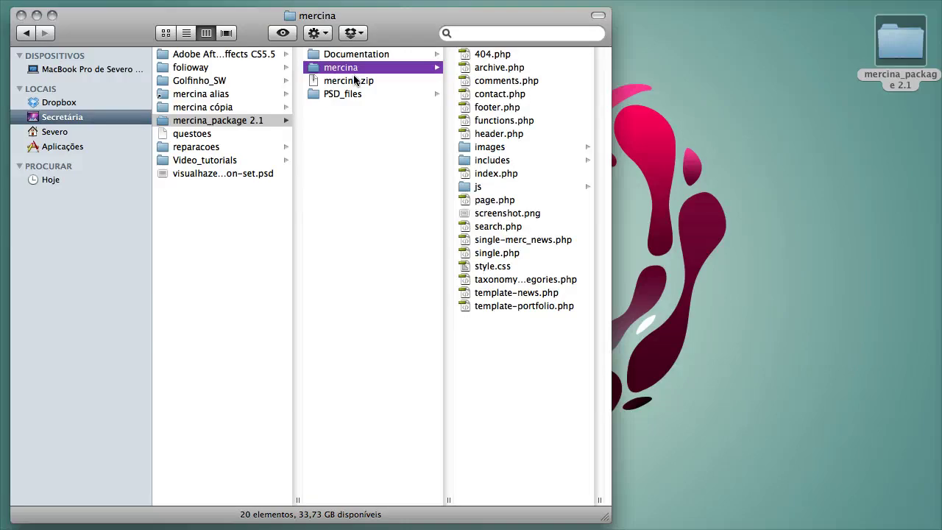
left_click(354, 82)
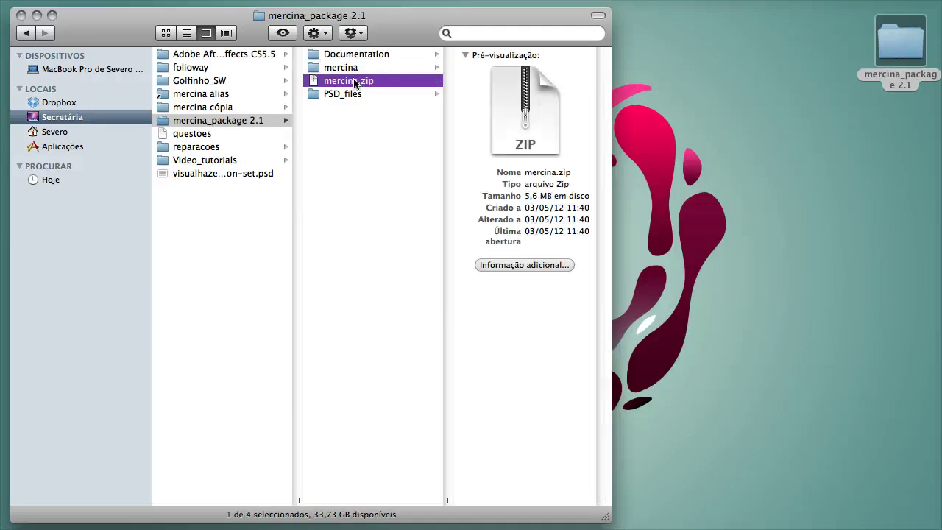
left_click(355, 94)
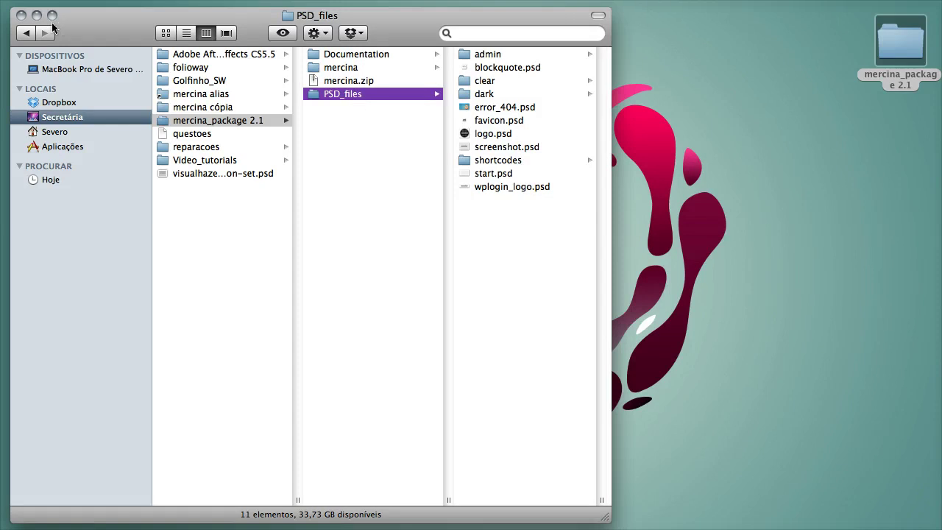
left_click(367, 84)
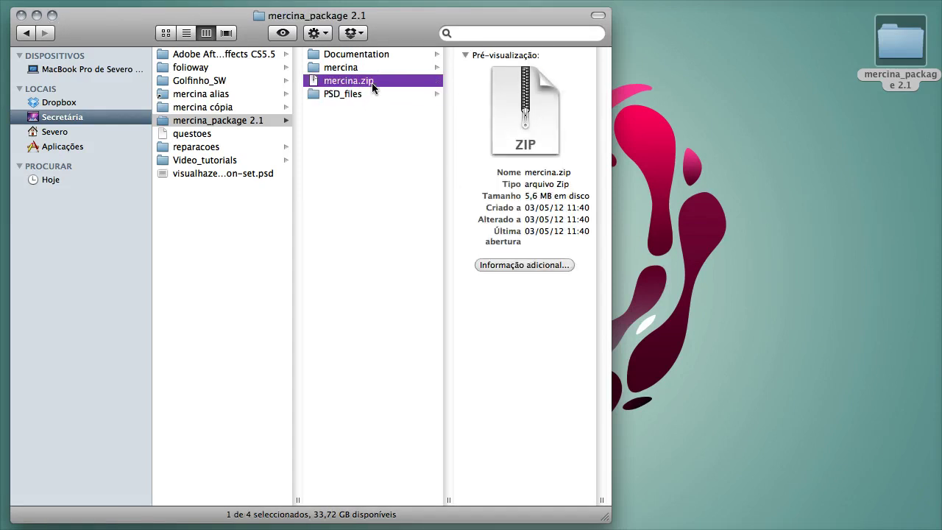
left_click(37, 15)
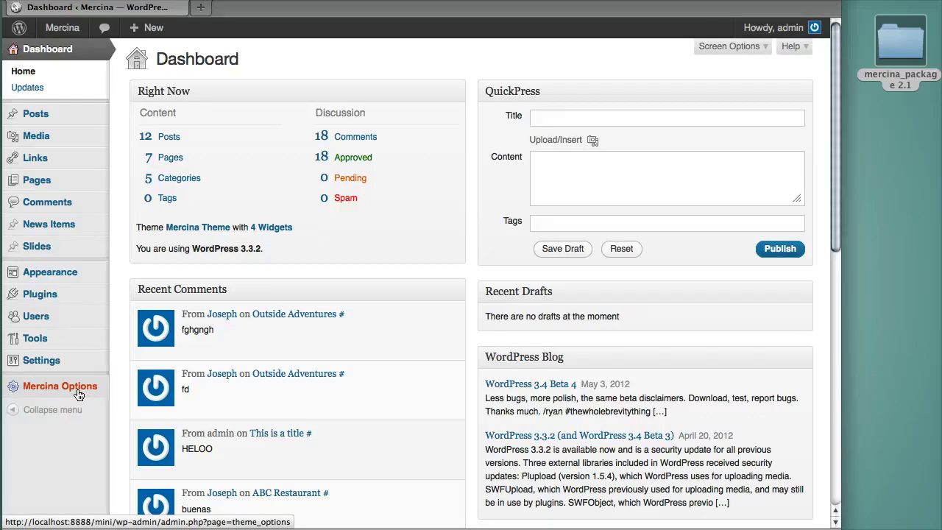
In Mercina Options, replace the Slogan with 'this is my new slogan' and save all changes.
left_click(60, 386)
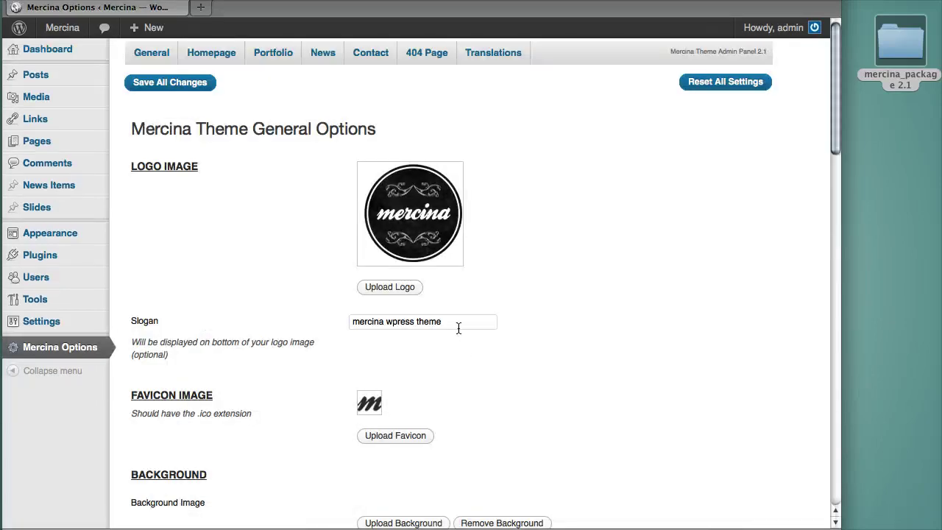
left_click(457, 328)
triple_click(423, 327)
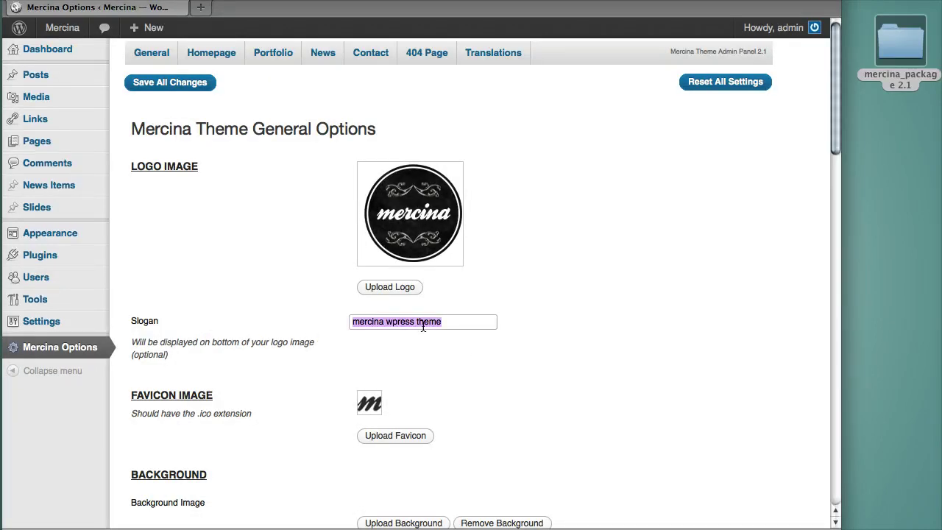
type("thi")
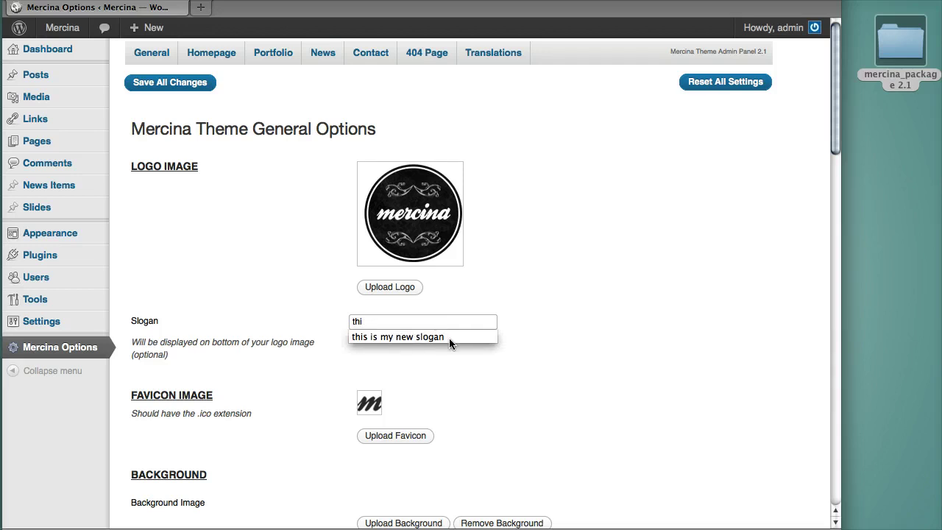
left_click(449, 337)
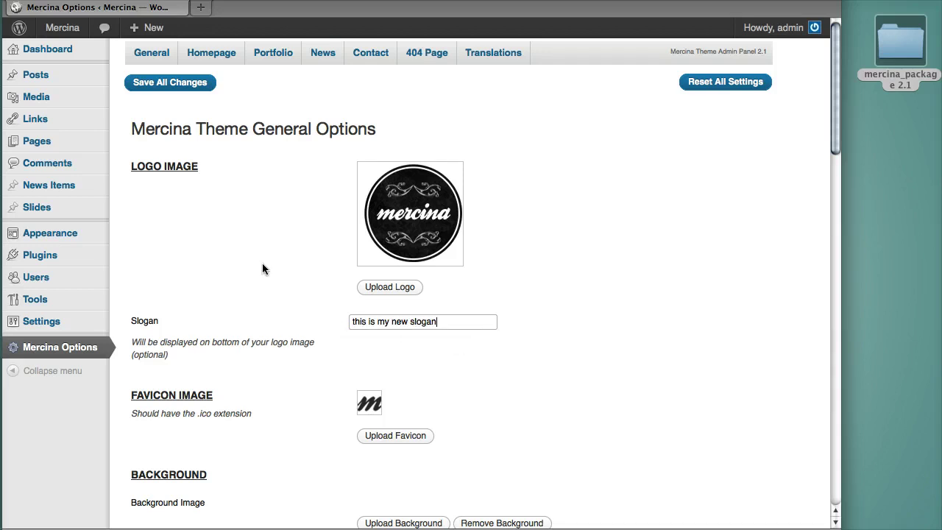
left_click(186, 84)
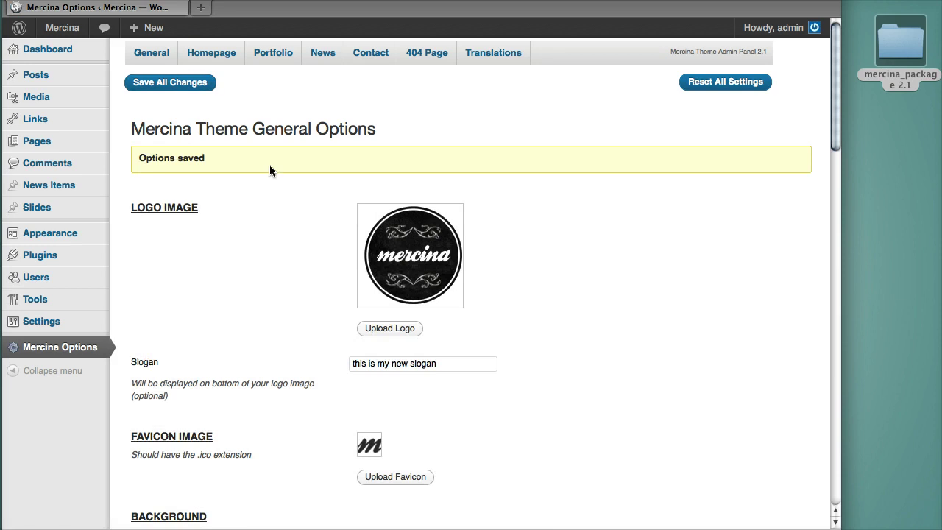
mouse_move(50, 233)
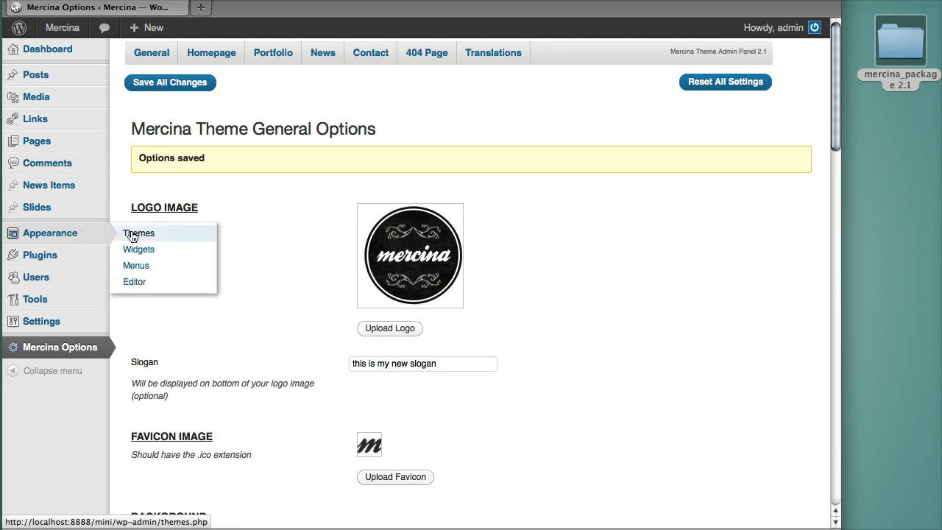
Activate the Twenty Eleven theme on the Themes page.
left_click(132, 234)
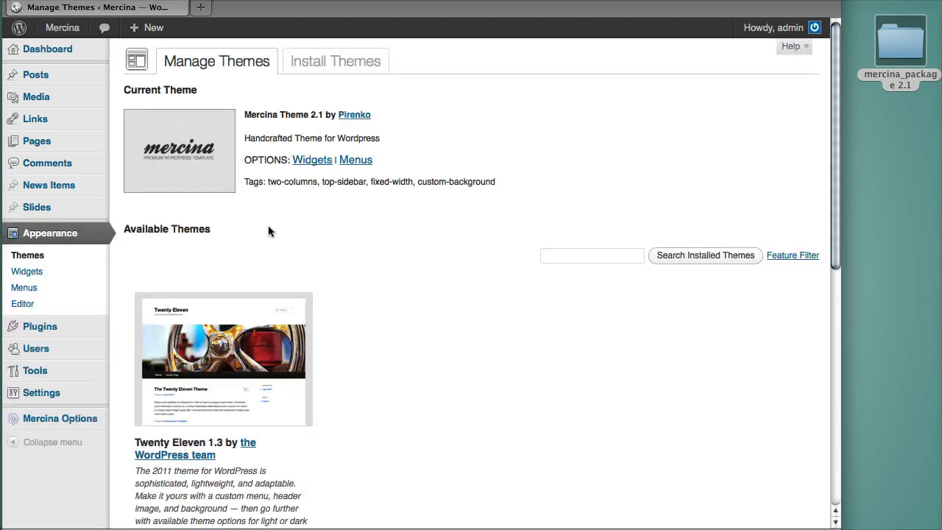
scroll(294, 235, "down", 2)
scroll(353, 294, "down", 7)
scroll(368, 317, "down", 3)
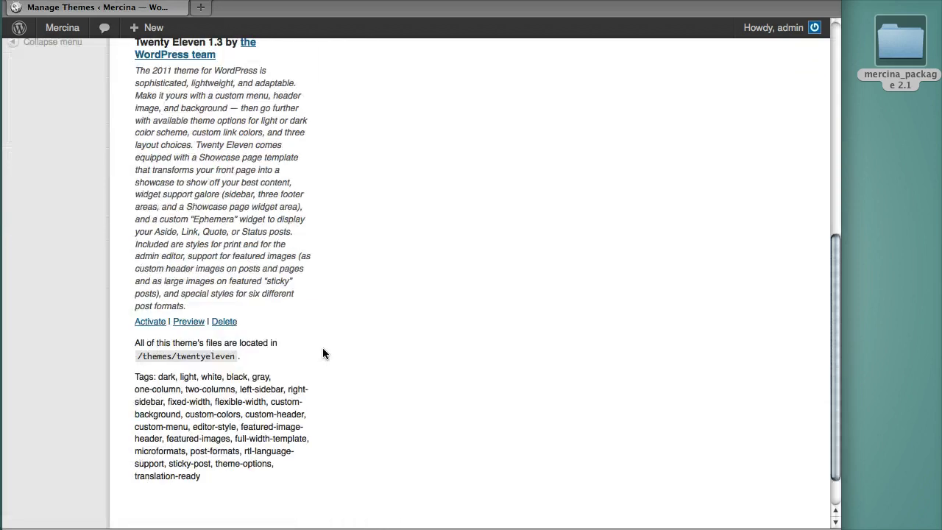
left_click(151, 322)
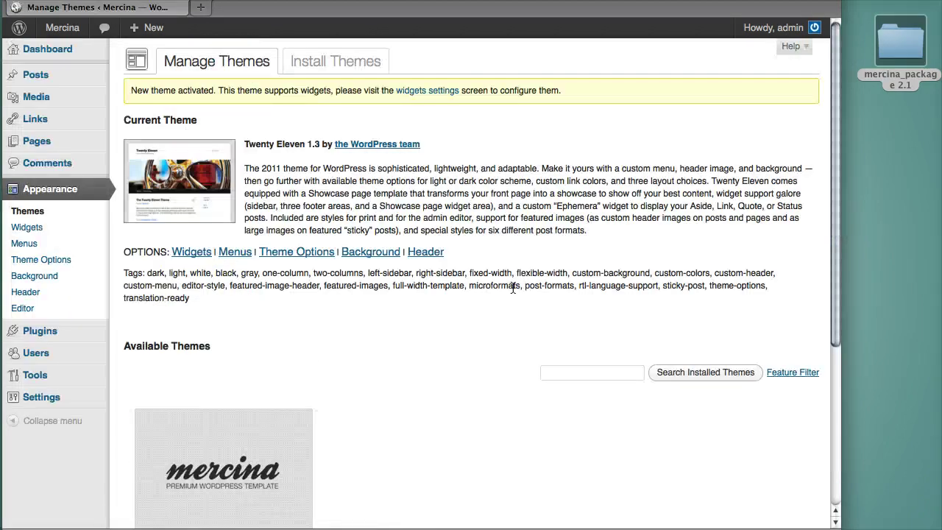
Delete the Mercina Theme and confirm the deletion.
scroll(439, 334, "down", 3)
scroll(439, 334, "down", 1)
scroll(439, 339, "down", 2)
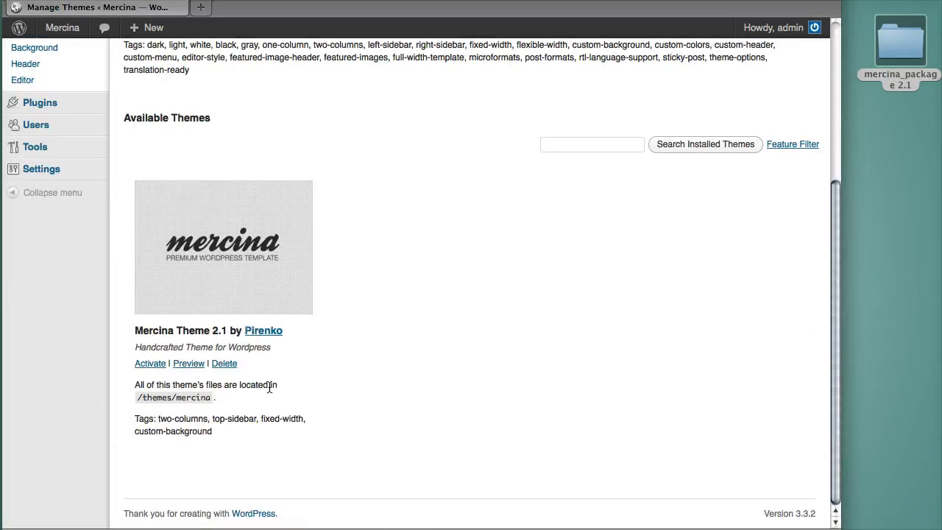
left_click(224, 364)
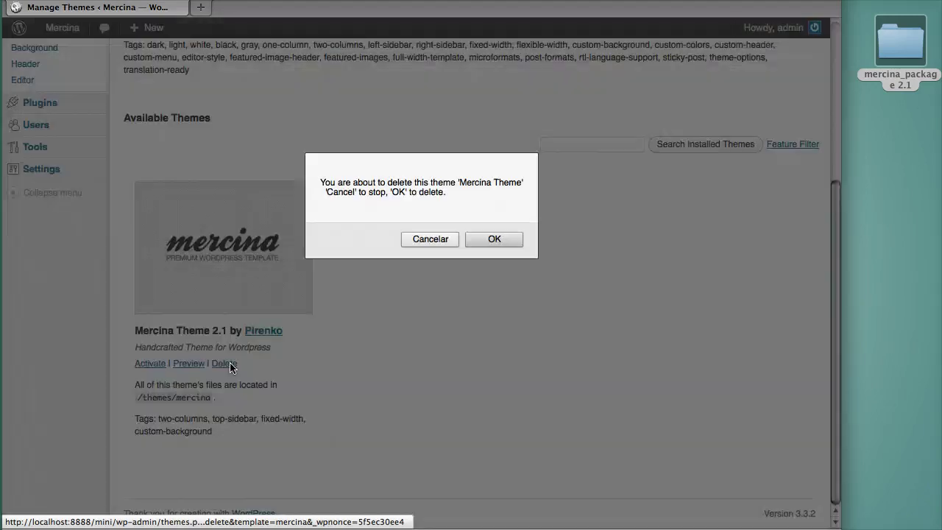
left_click(506, 239)
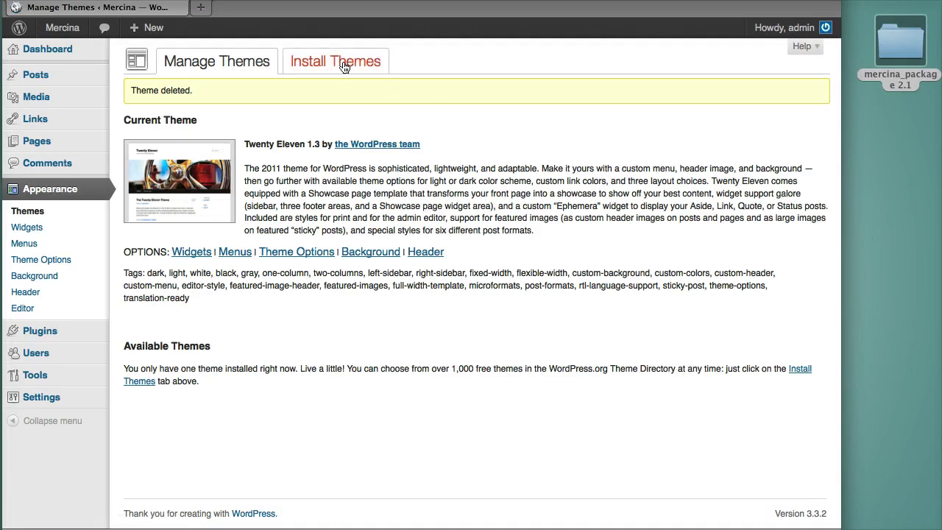
Upload mercina.zip as a new theme, install it, and activate Mercina Theme 2.1.
left_click(345, 64)
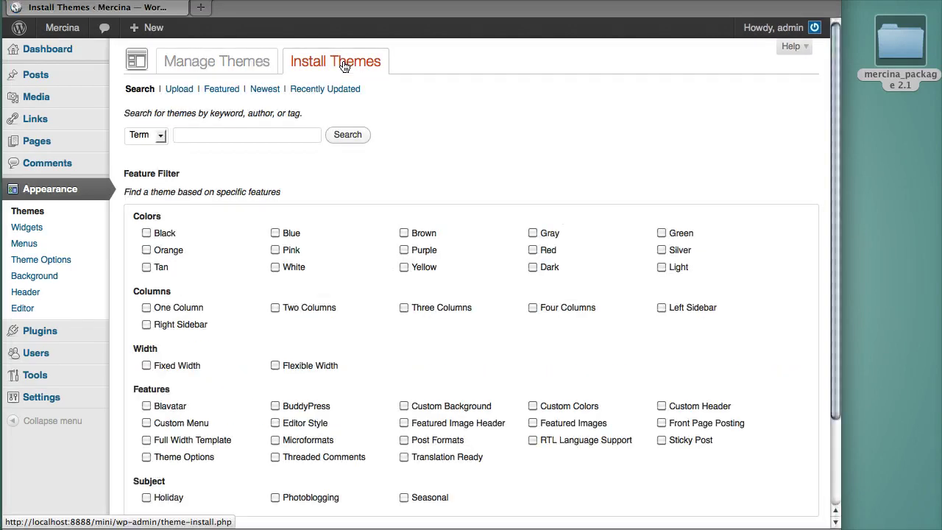
left_click(185, 91)
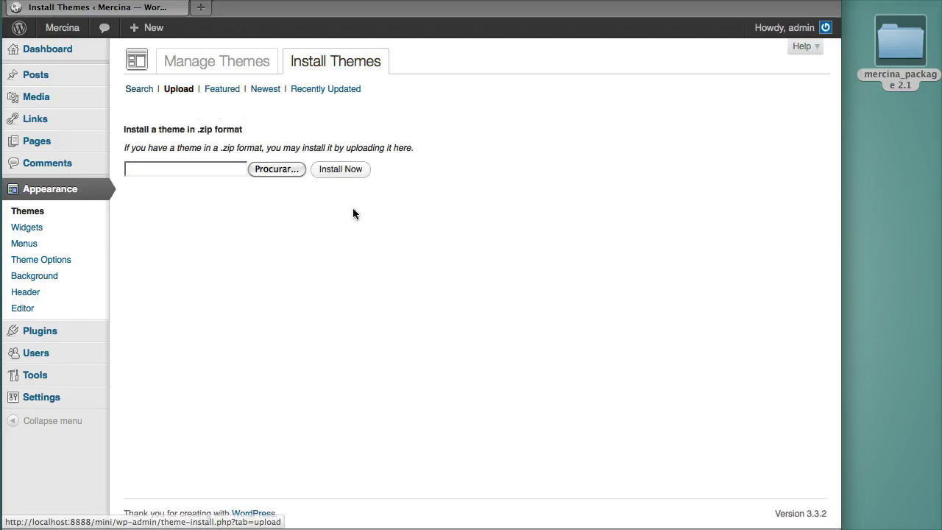
left_click(276, 169)
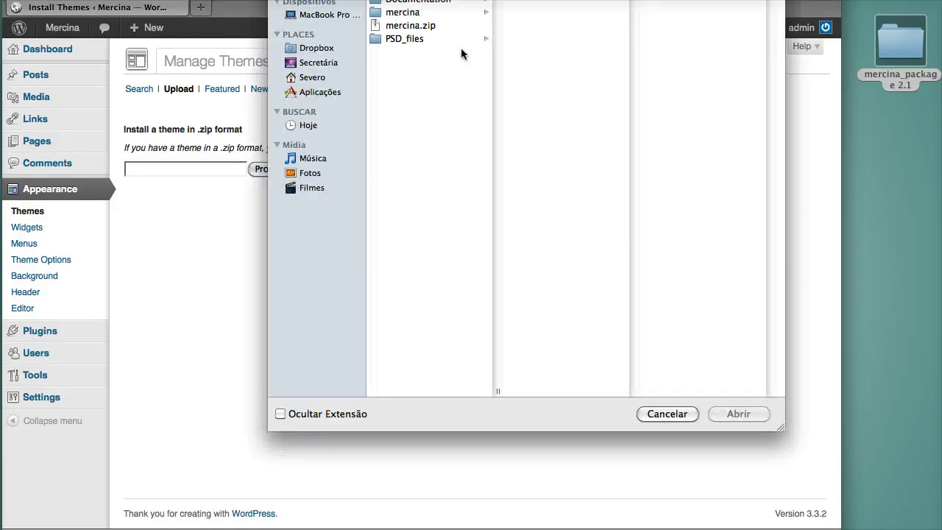
left_click(403, 82)
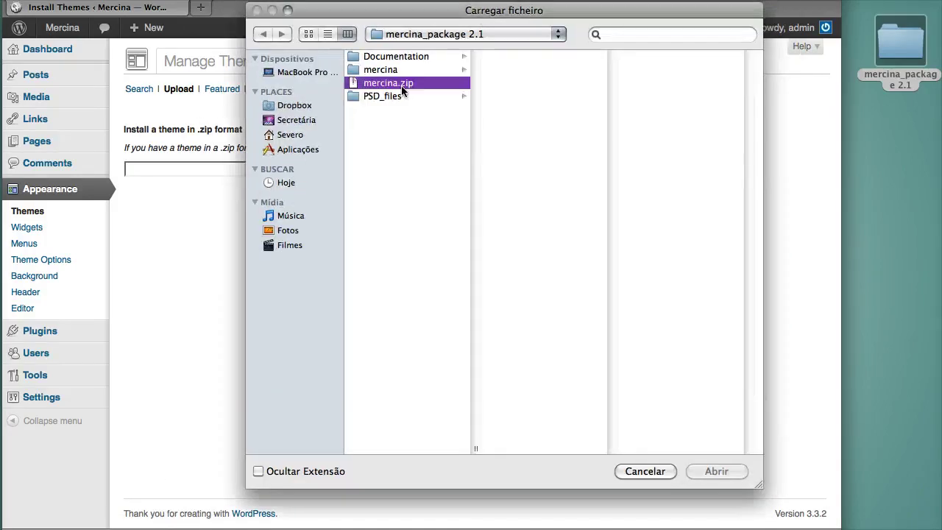
left_click(699, 471)
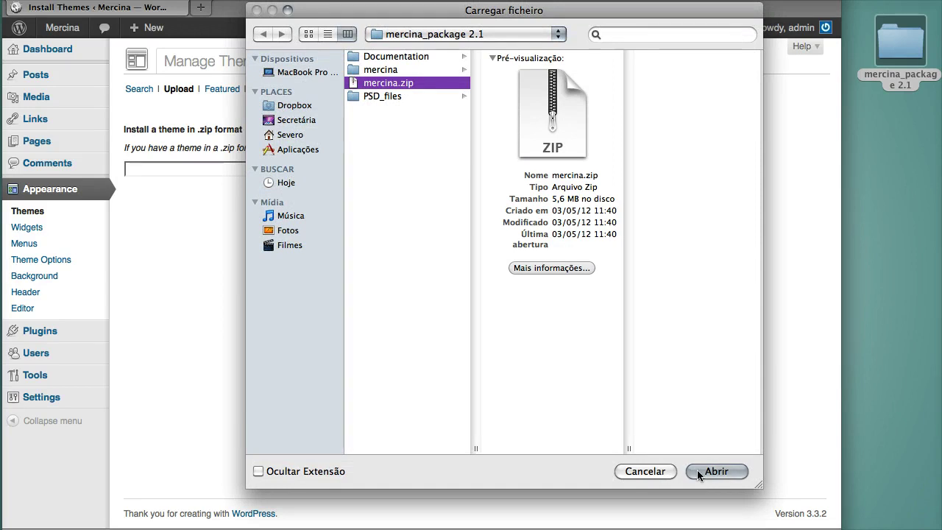
left_click(340, 169)
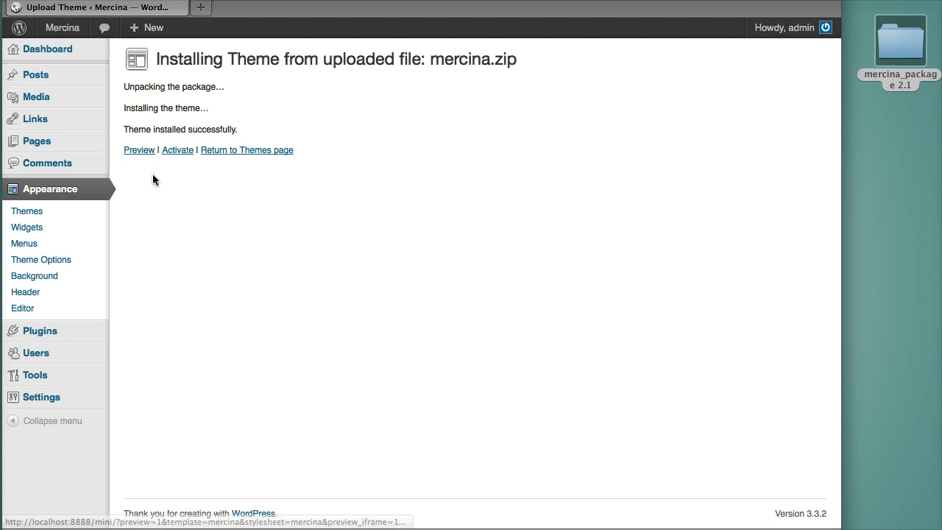
left_click(181, 153)
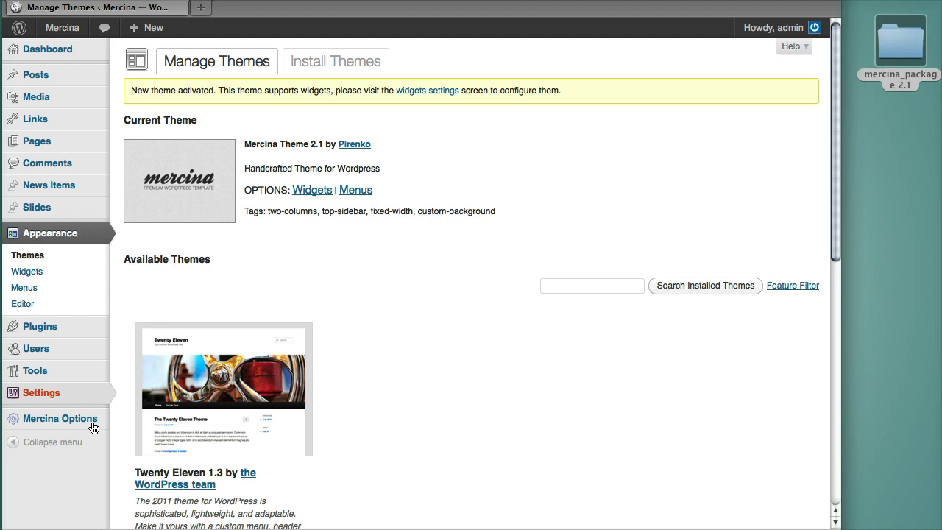
Open Mercina Options and check the Slogan still reads 'this is my new slogan'.
left_click(62, 421)
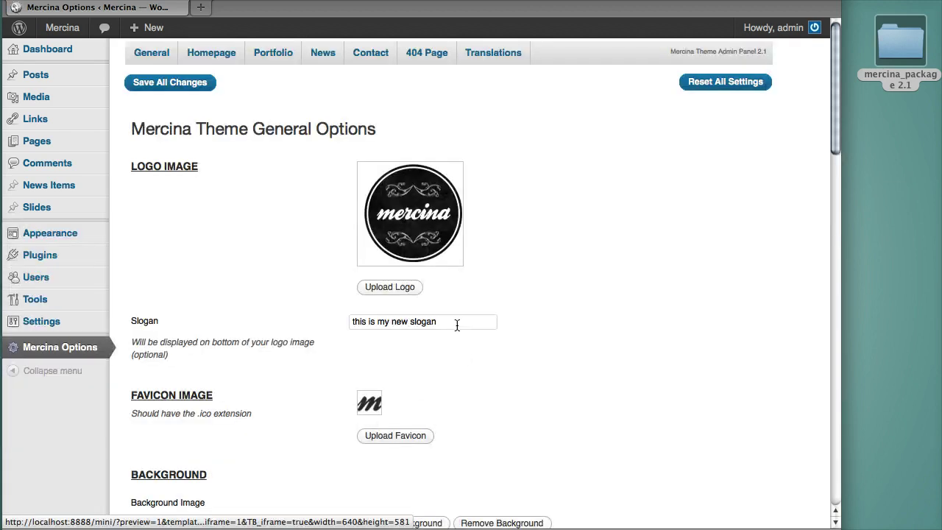
left_click_drag(455, 326, 332, 325)
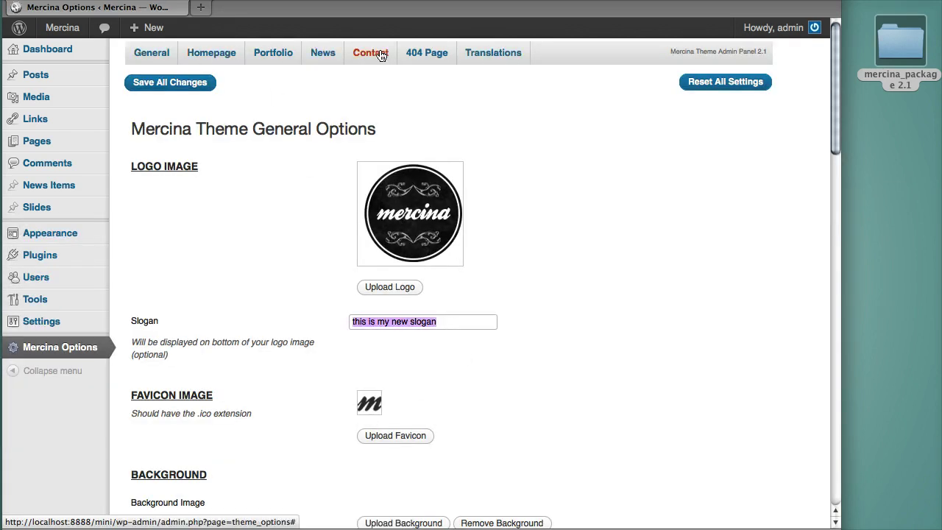
scroll(589, 309, "down", 5)
scroll(596, 317, "down", 1)
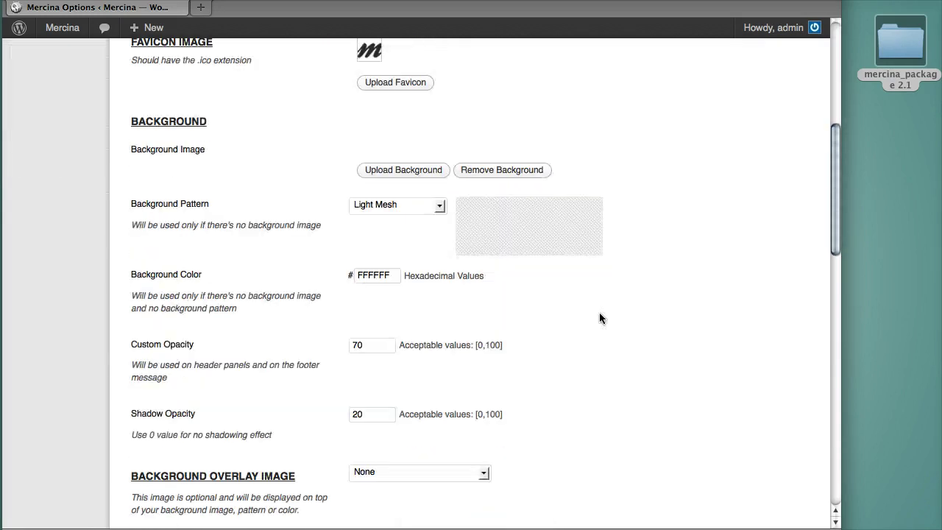
scroll(599, 317, "up", 1)
scroll(658, 330, "up", 3)
scroll(660, 334, "up", 2)
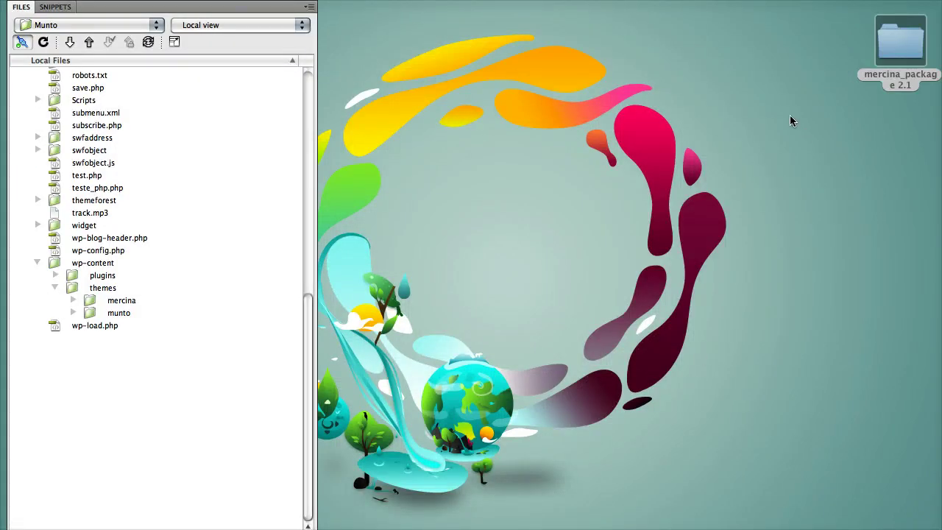
double_click(899, 44)
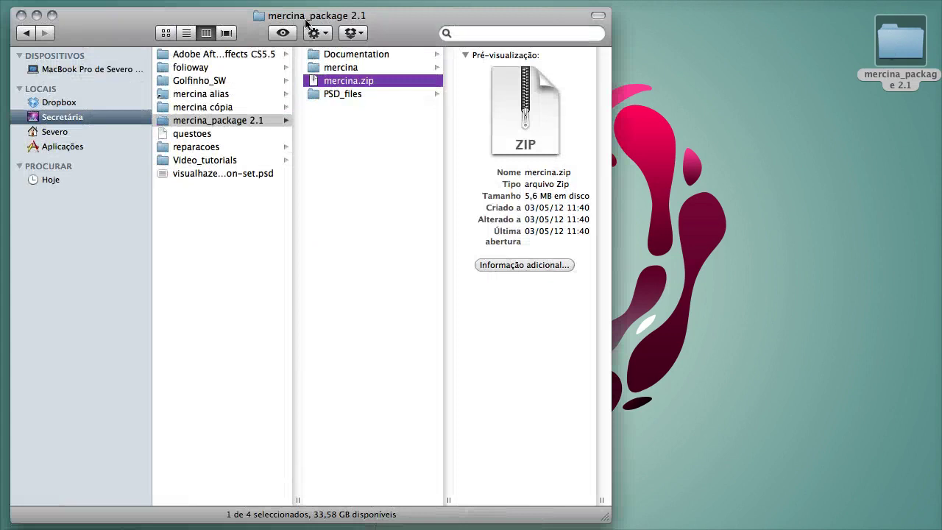
left_click_drag(306, 23, 599, 26)
left_click(647, 71)
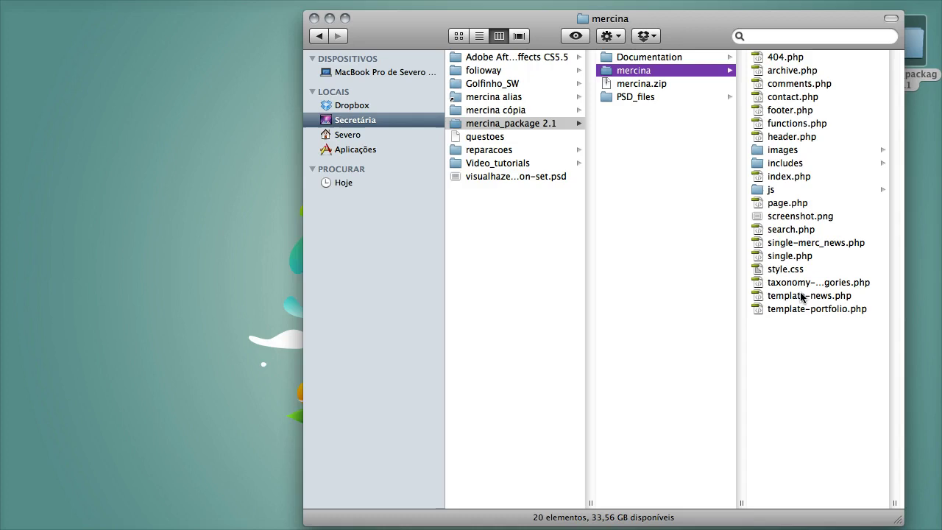
left_click(328, 19)
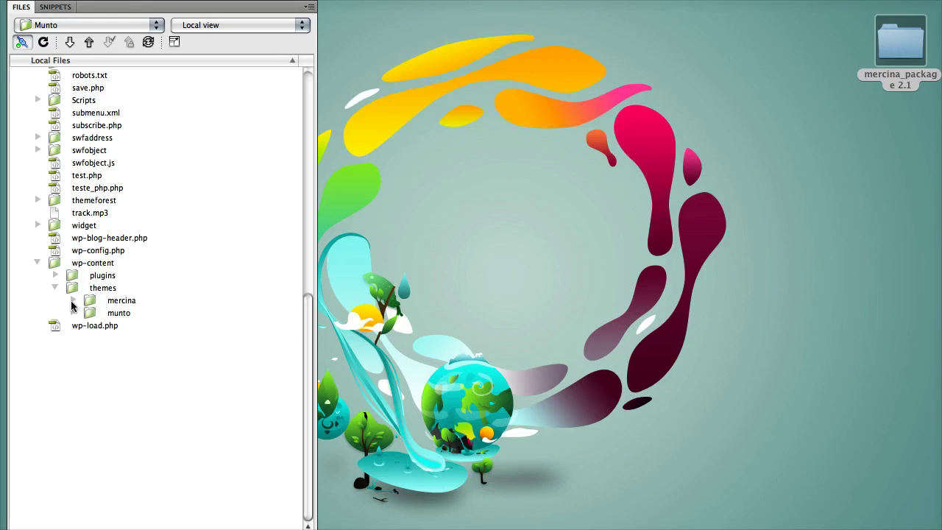
Expand and select the wp-content/themes/mercina folder in the Files panel, then disconnect from the server.
left_click(72, 302)
scroll(236, 279, "down", 1)
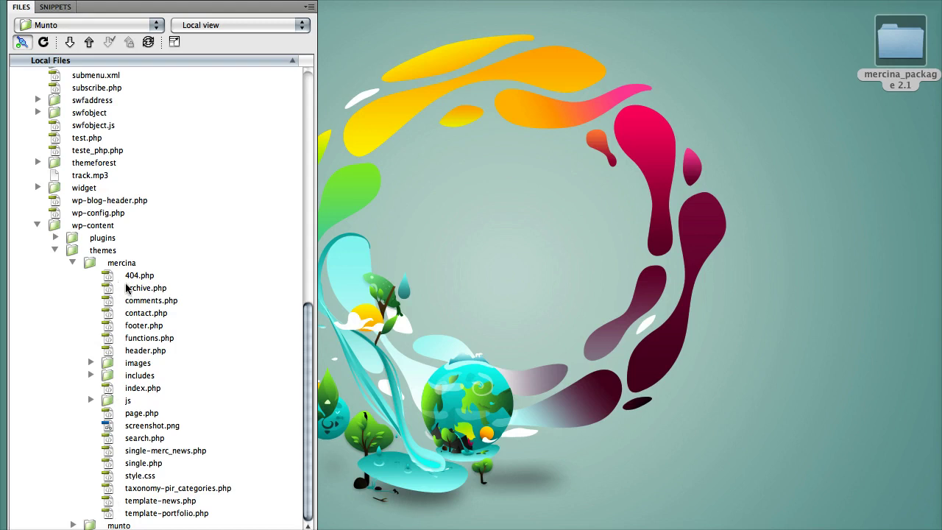
left_click(89, 261)
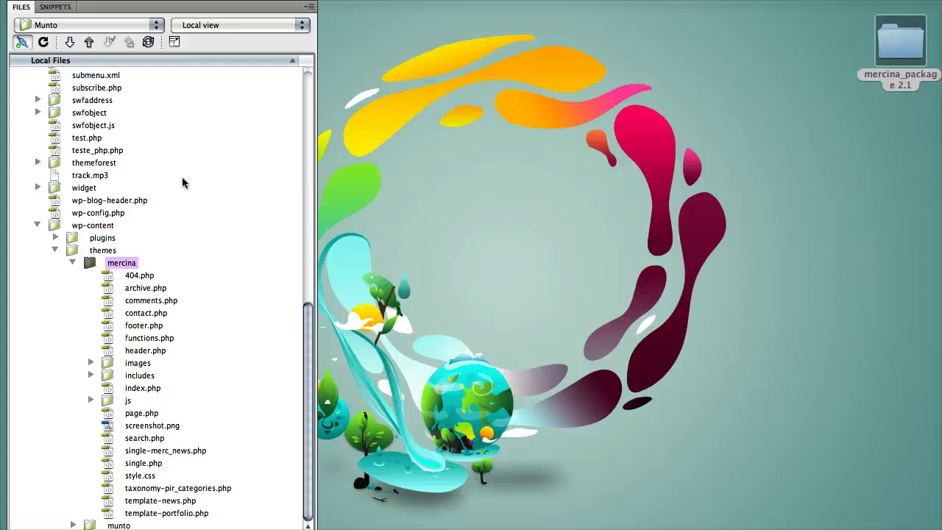
left_click(22, 42)
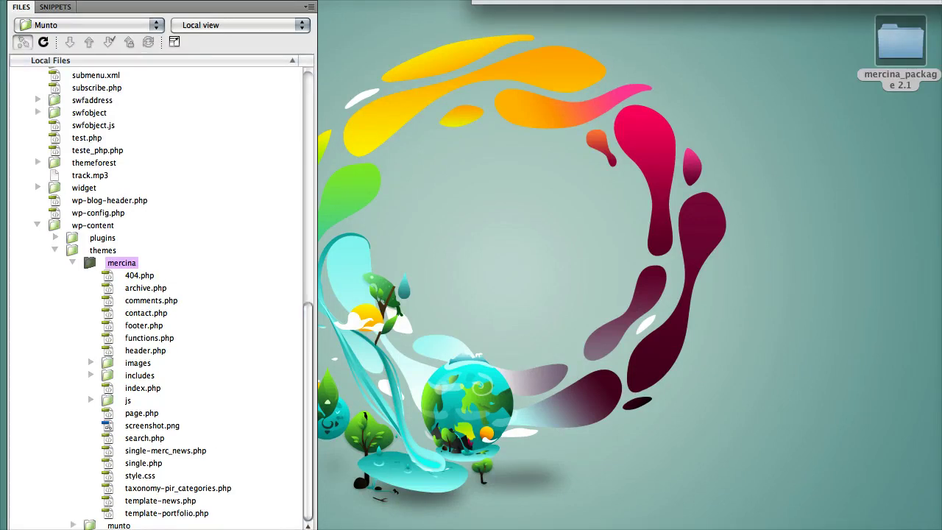